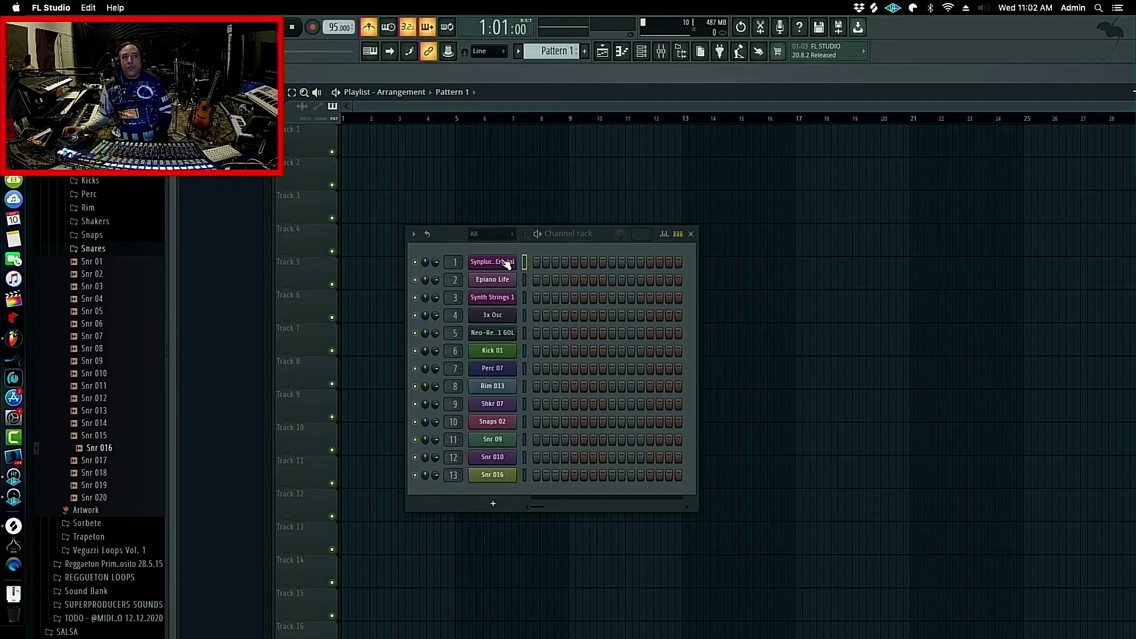
# Place a Pattern 1 clip at the start of Track 1 in the playlist
pyautogui.click(505, 262)
pyautogui.click(502, 262)
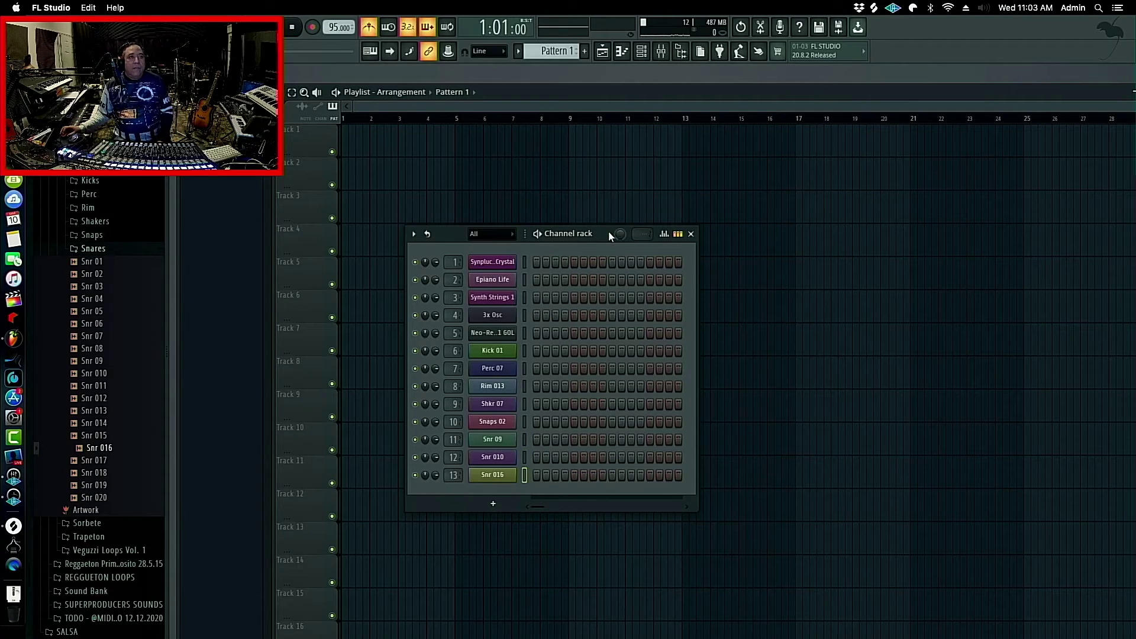
pyautogui.moveTo(598, 237); pyautogui.dragTo(587, 214)
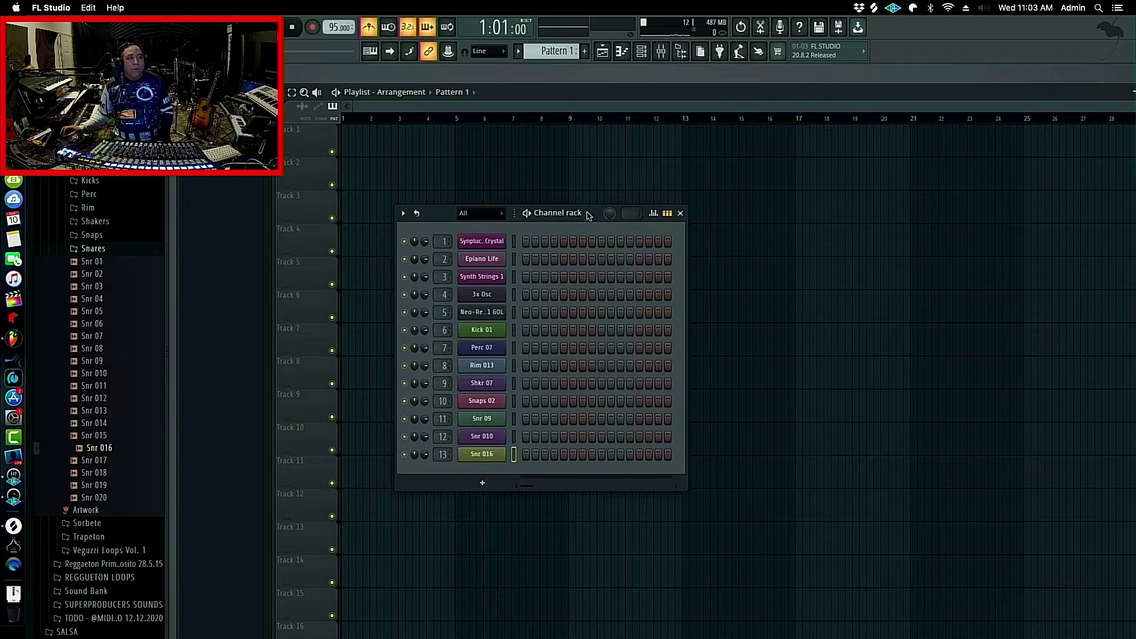
pyautogui.click(380, 145)
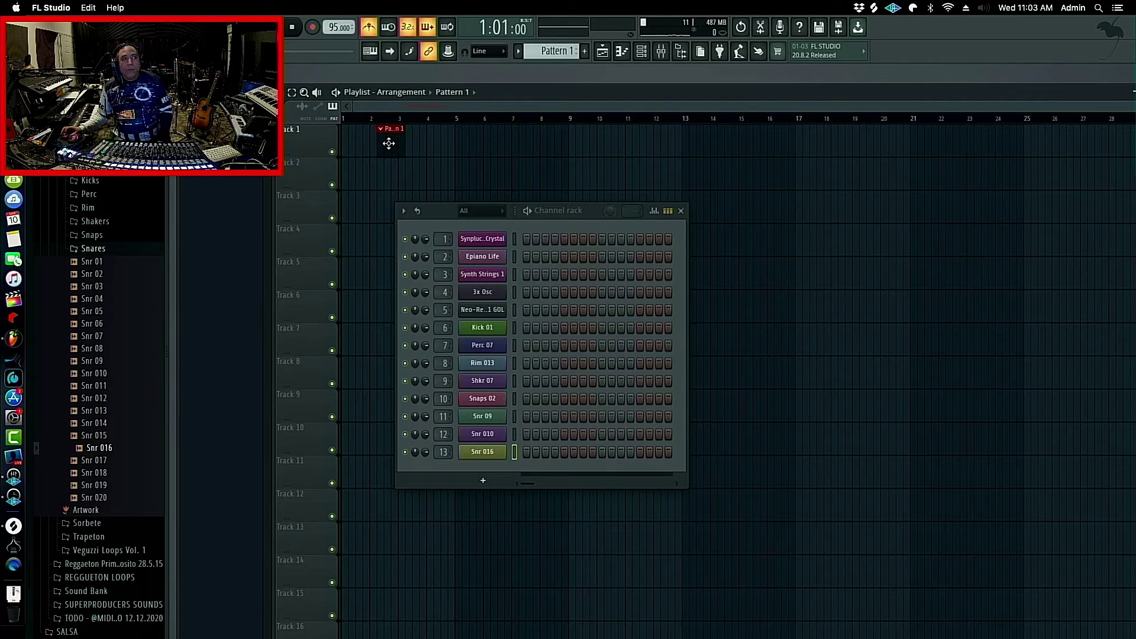
pyautogui.moveTo(389, 143); pyautogui.dragTo(335, 142)
pyautogui.scroll(3, 358, 121)
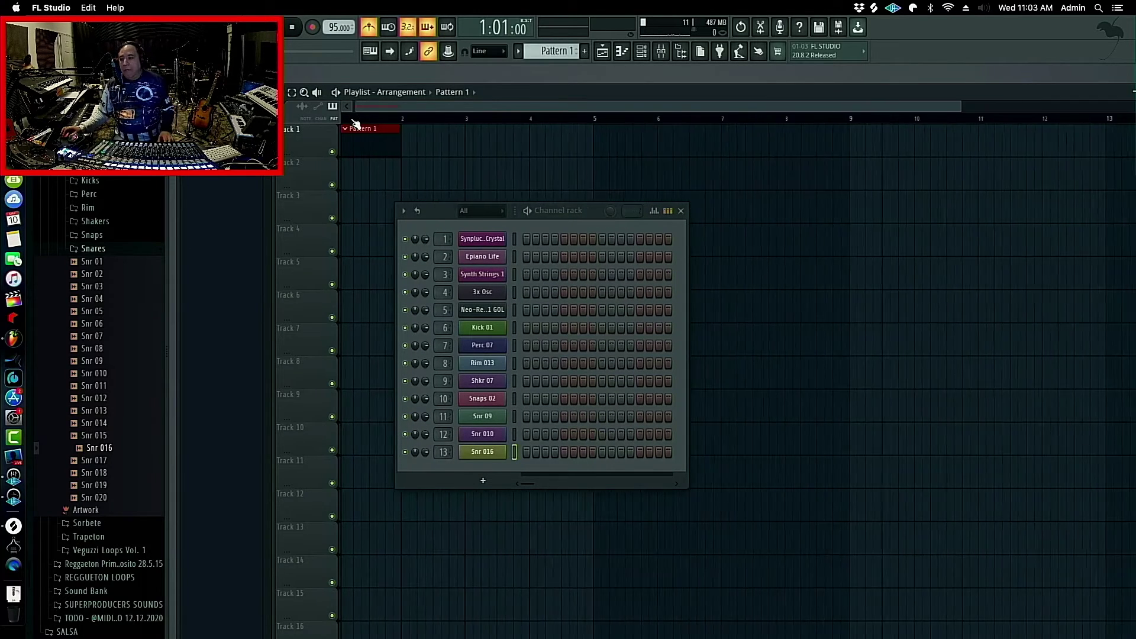
# Record a four-bar Epiano Life melody into Pattern 1 and play it back
pyautogui.click(489, 249)
pyautogui.click(488, 249)
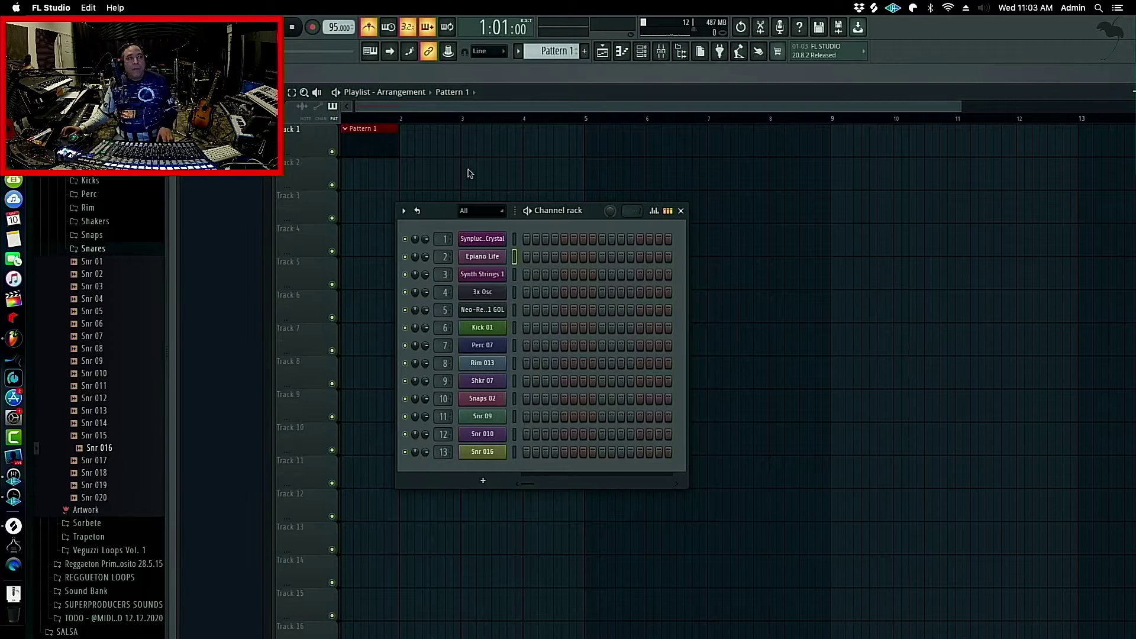
pyautogui.click(370, 142)
pyautogui.press('space')
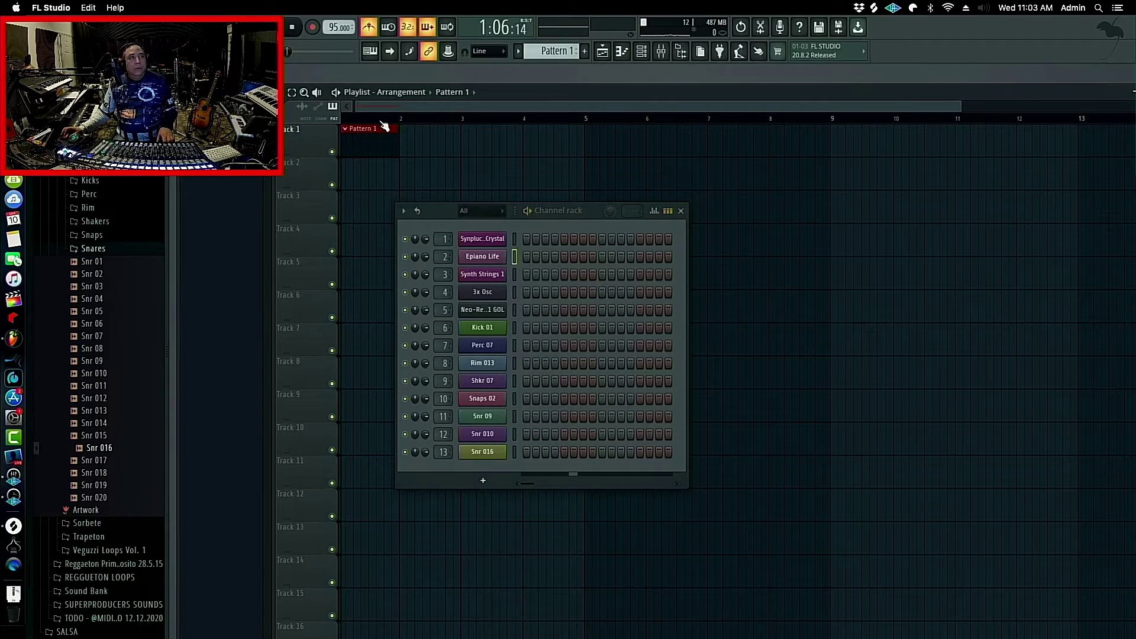
pyautogui.press('space')
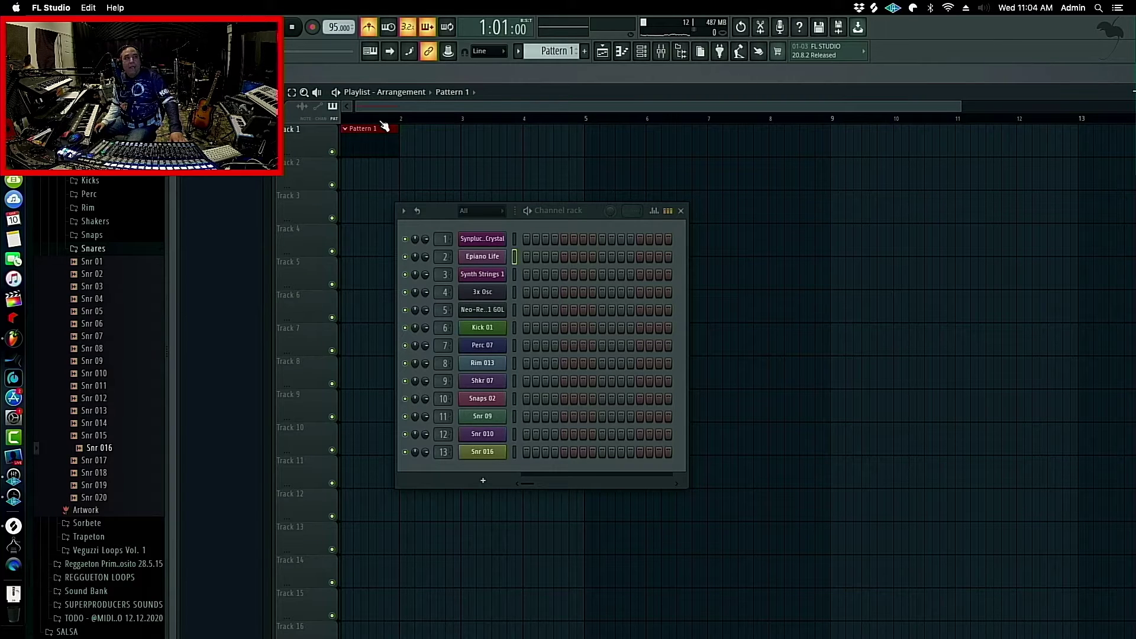
pyautogui.press('r')
pyautogui.press('space')
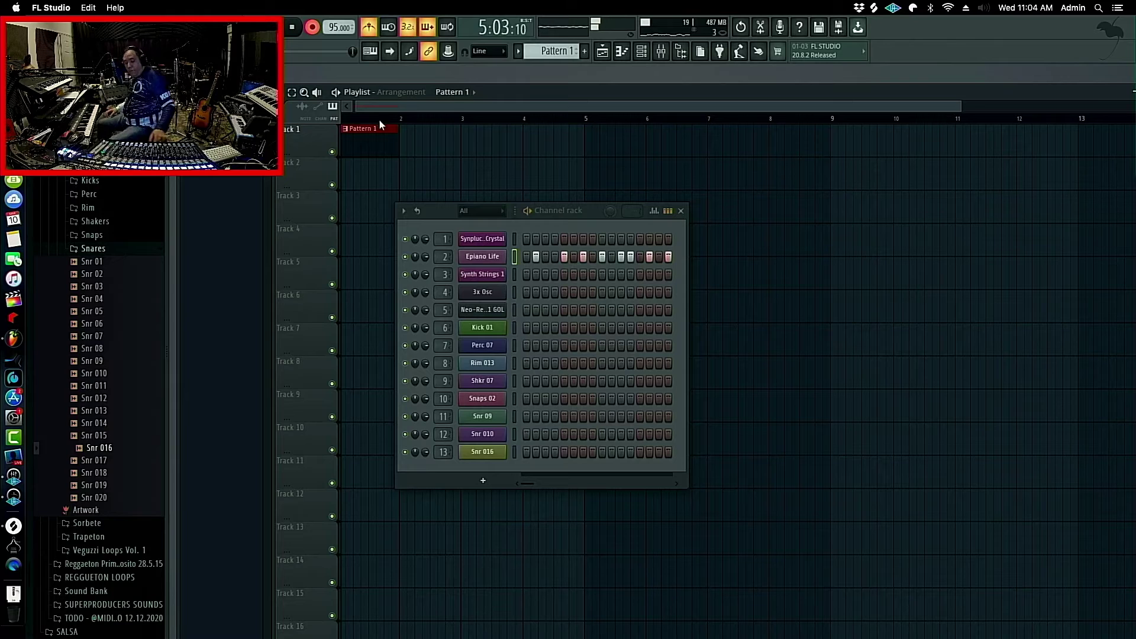
pyautogui.press('space')
pyautogui.press('space')
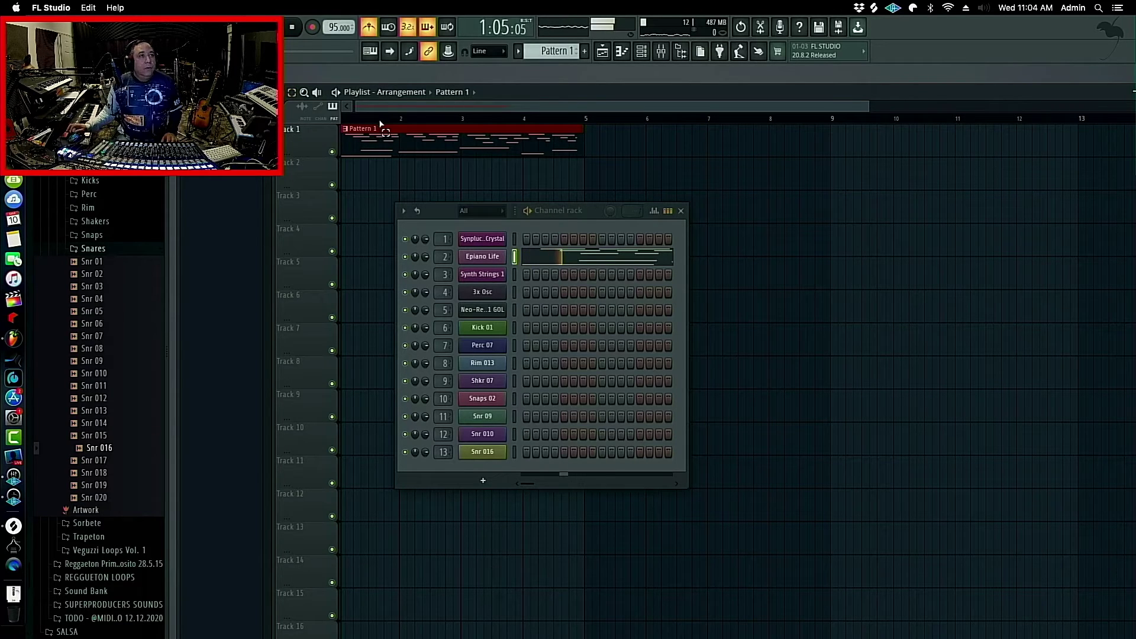
pyautogui.press('space')
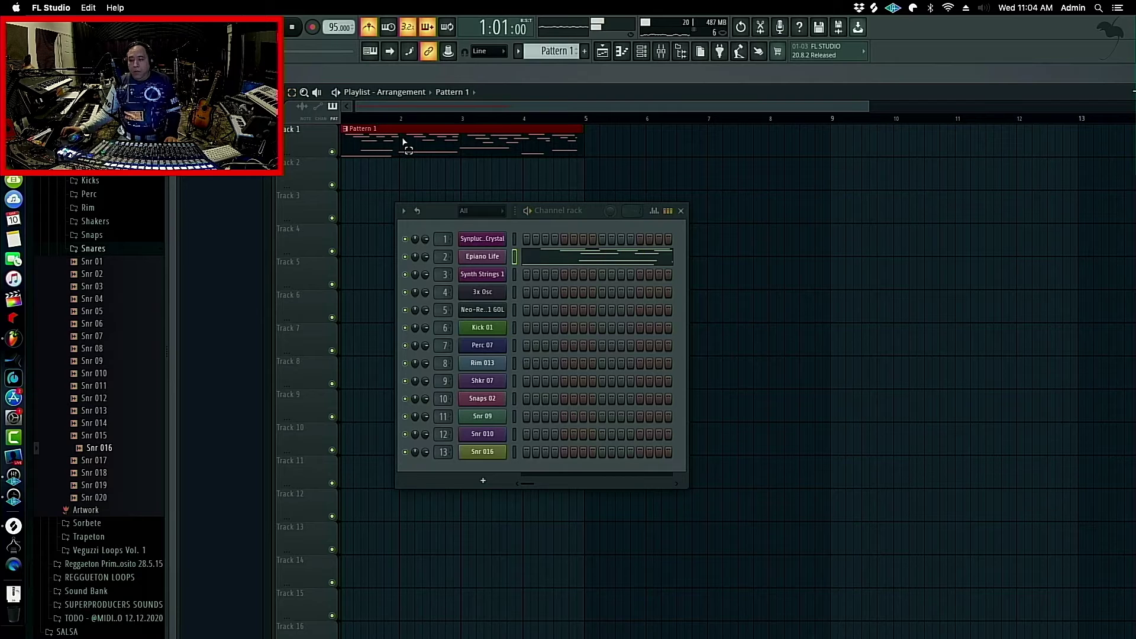
# Quantize all Epiano Life notes of Pattern 1 in the piano roll, with Leave duration as the duration option
pyautogui.doubleClick(458, 151)
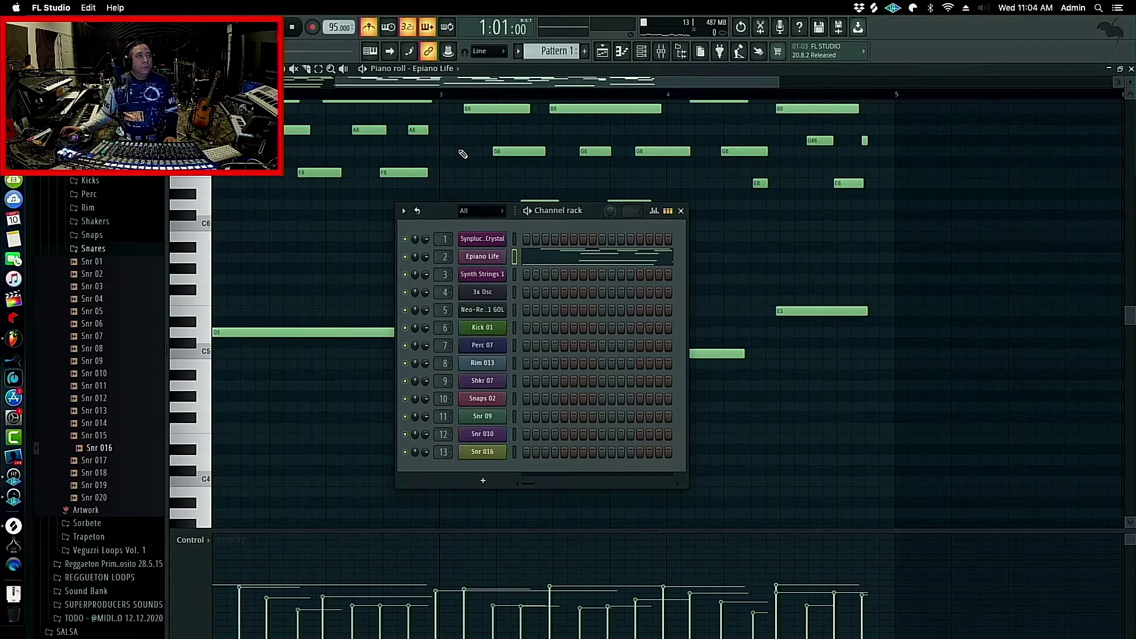
pyautogui.click(681, 210)
pyautogui.scroll(7, 535, 221)
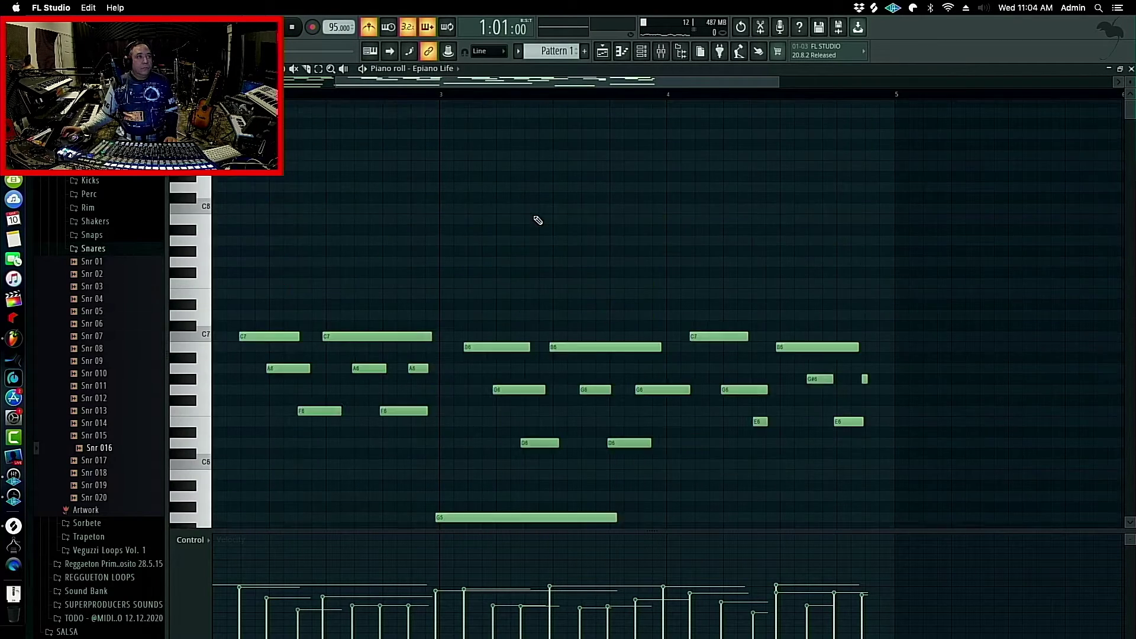
pyautogui.scroll(-4, 535, 220)
pyautogui.scroll(1, 538, 220)
pyautogui.scroll(1, 538, 220)
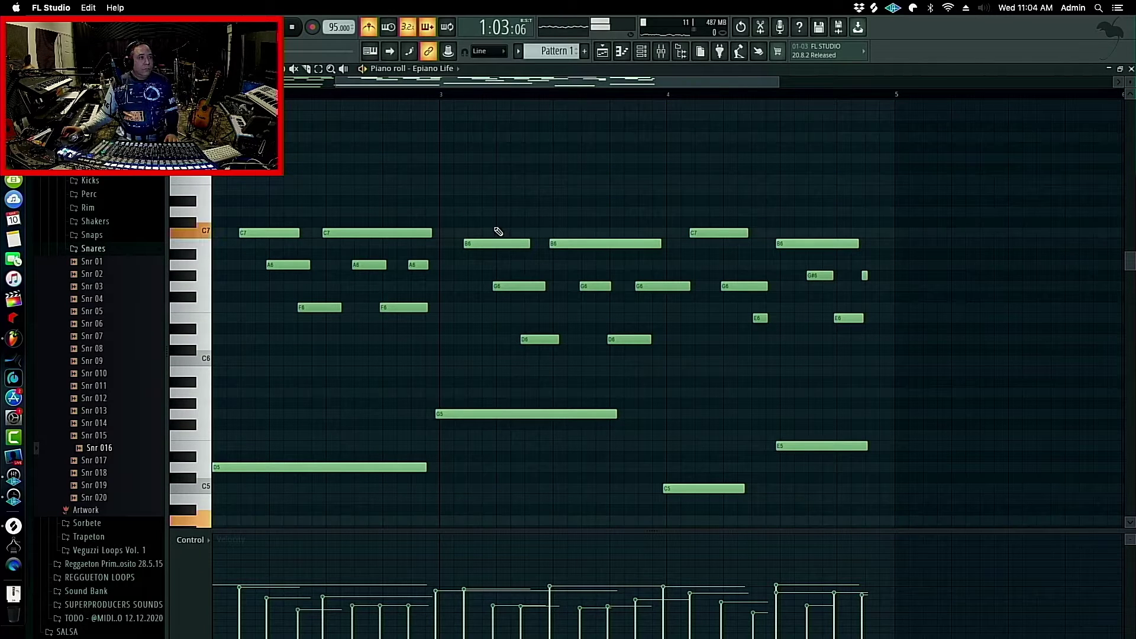
pyautogui.hotkey('ctrl', 'a')
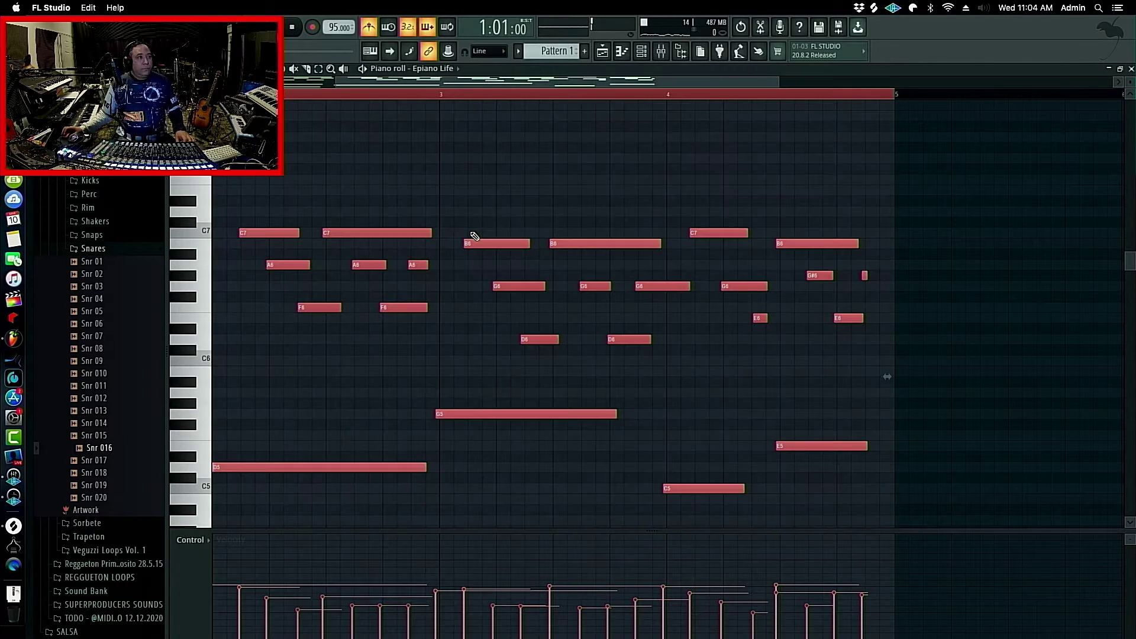
pyautogui.hotkey('alt', 'q')
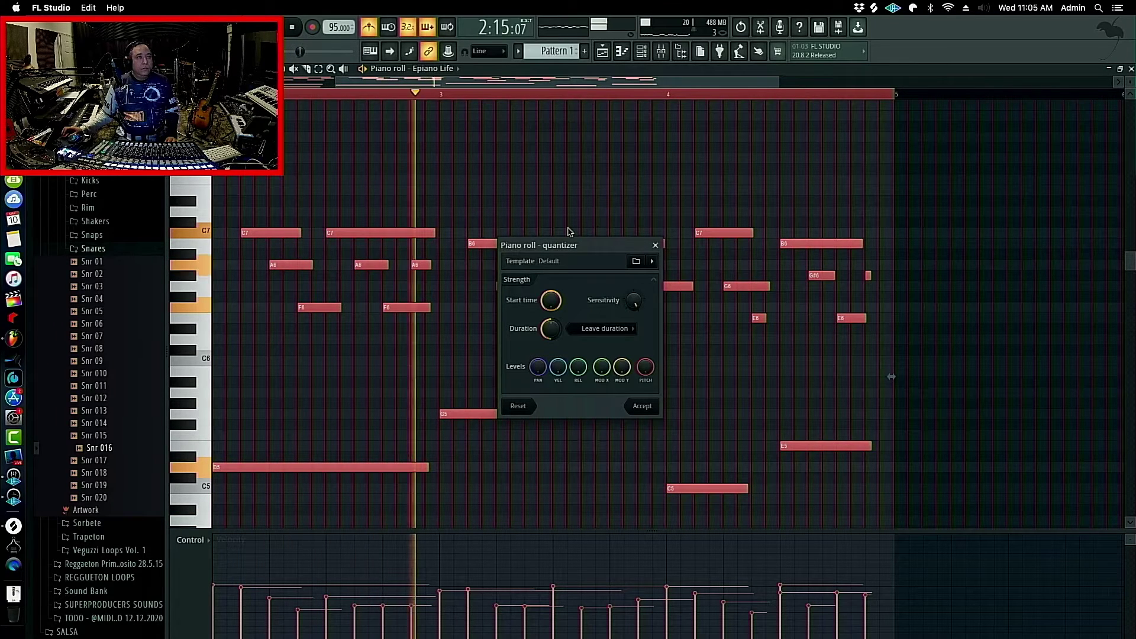
pyautogui.moveTo(579, 245); pyautogui.dragTo(461, 255)
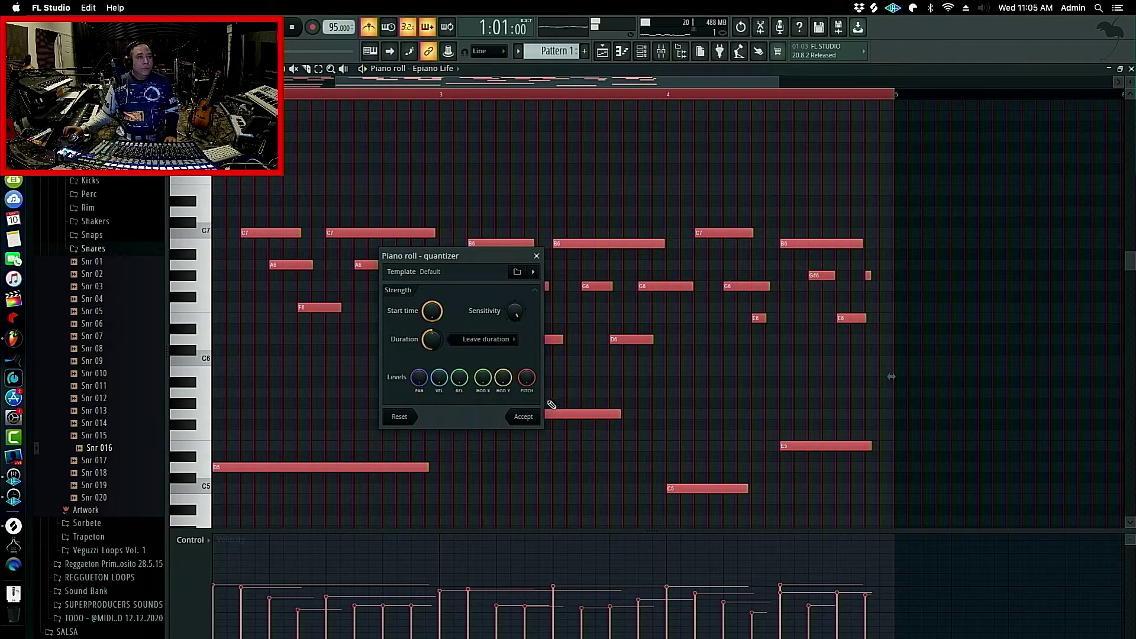
pyautogui.click(523, 418)
# Record a Synpluck Crystal part into Pattern 1 over the Epiano Life melody
pyautogui.press('F6')
pyautogui.click(484, 239)
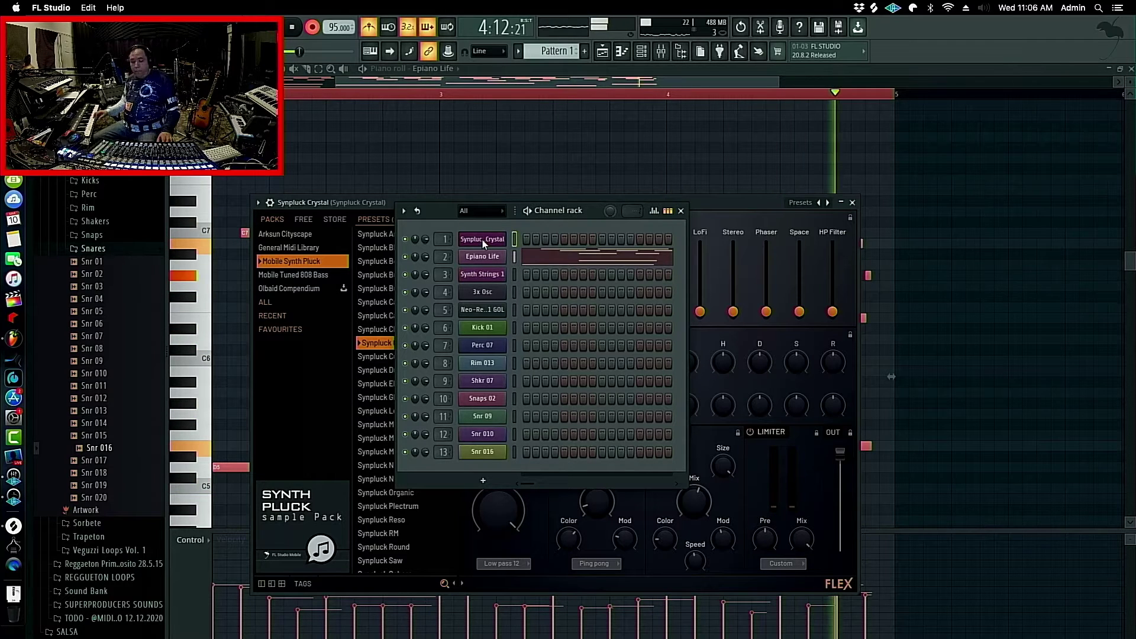
pyautogui.press('space')
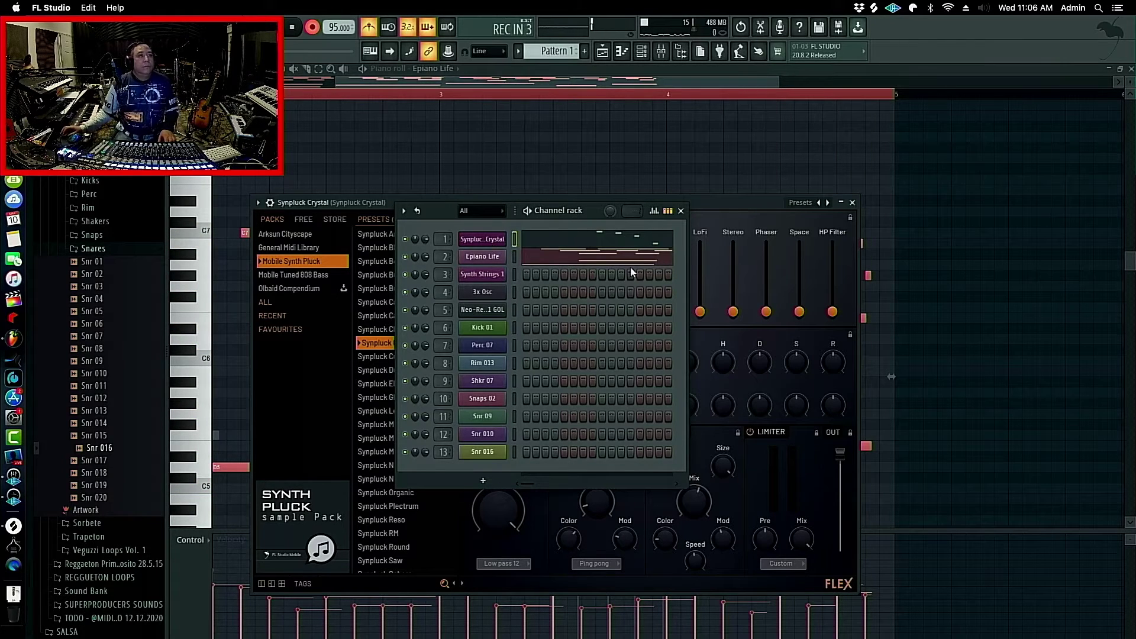
# Record a four-bar Kick 01 rhythm into Pattern 3 on Track 3 and open its piano roll
pyautogui.click(477, 276)
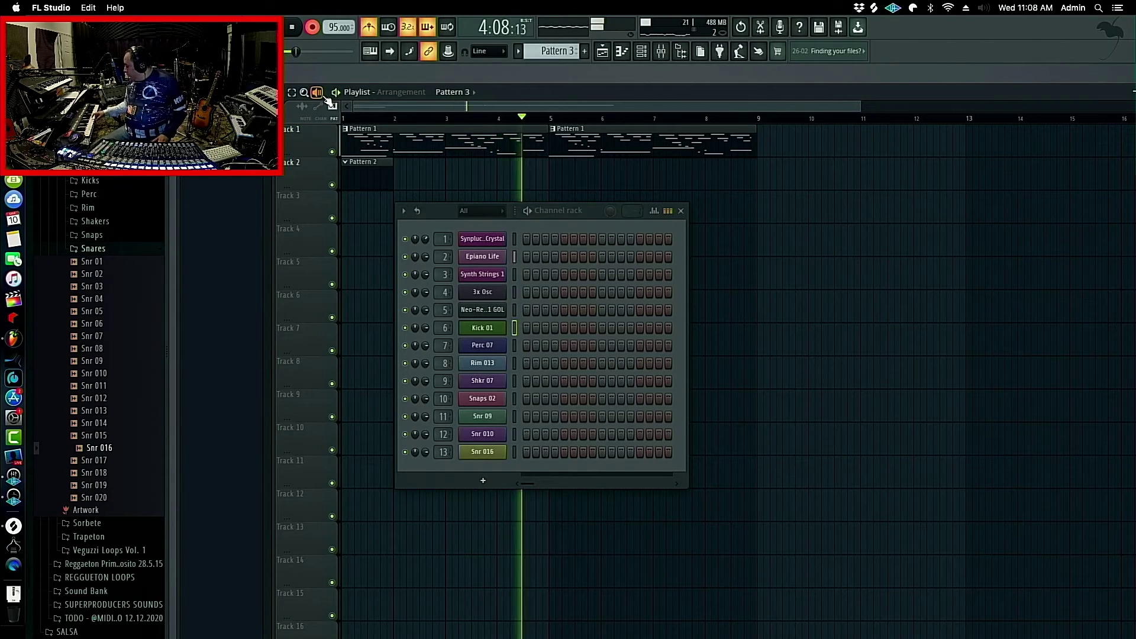
pyautogui.press('space')
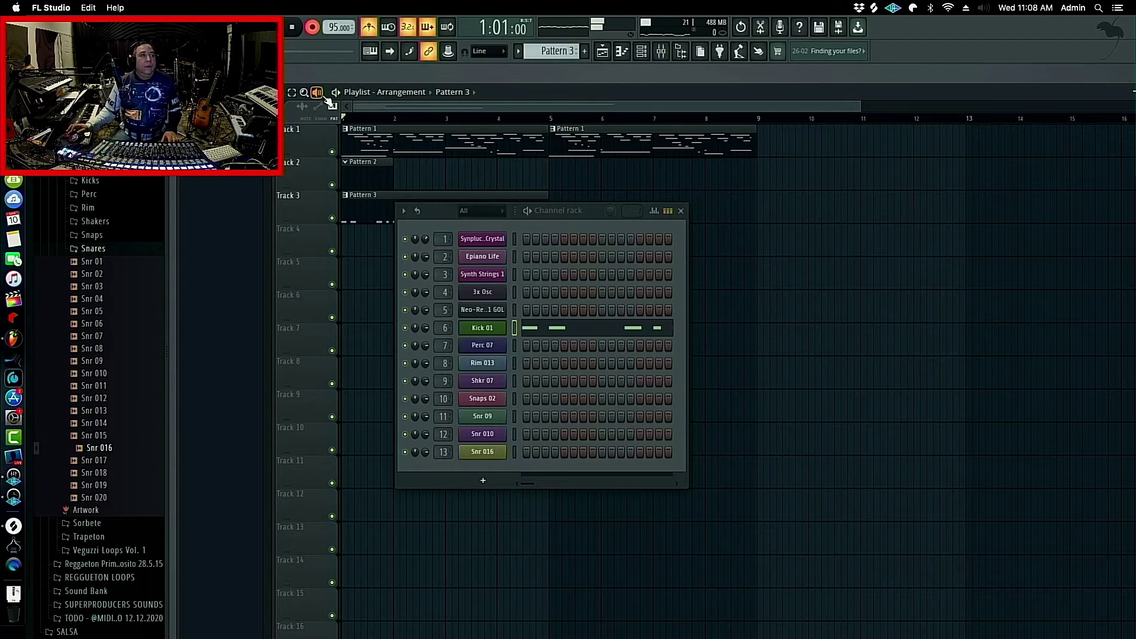
pyautogui.press('F7')
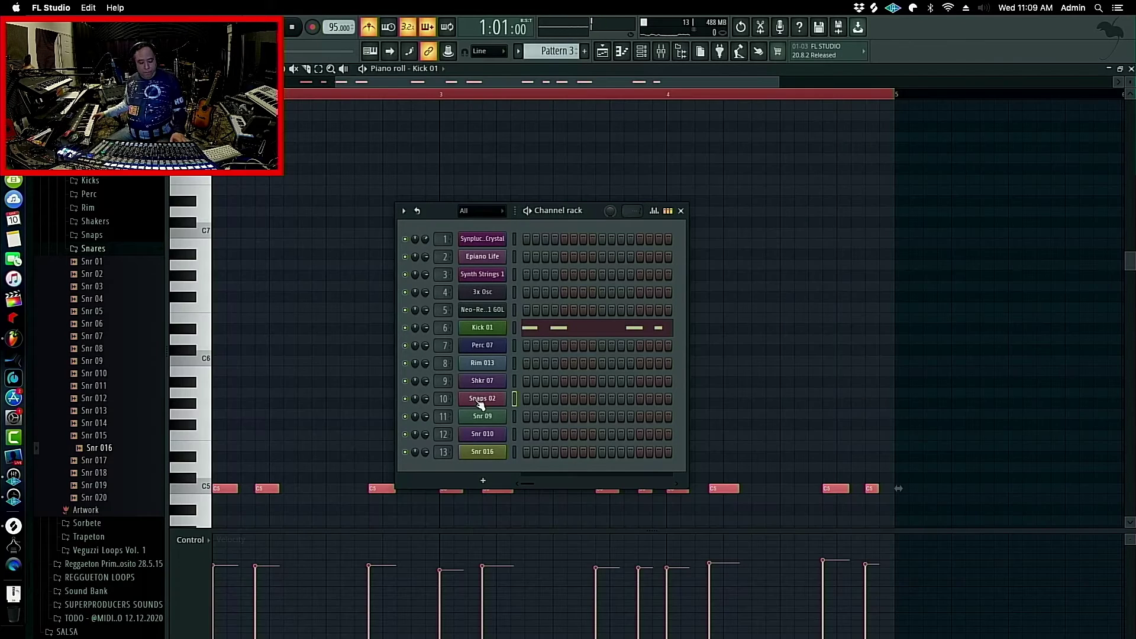
# Record a Snaps 02 part, plus a Rim 013 part into Pattern 5 on Track 5
pyautogui.press('space')
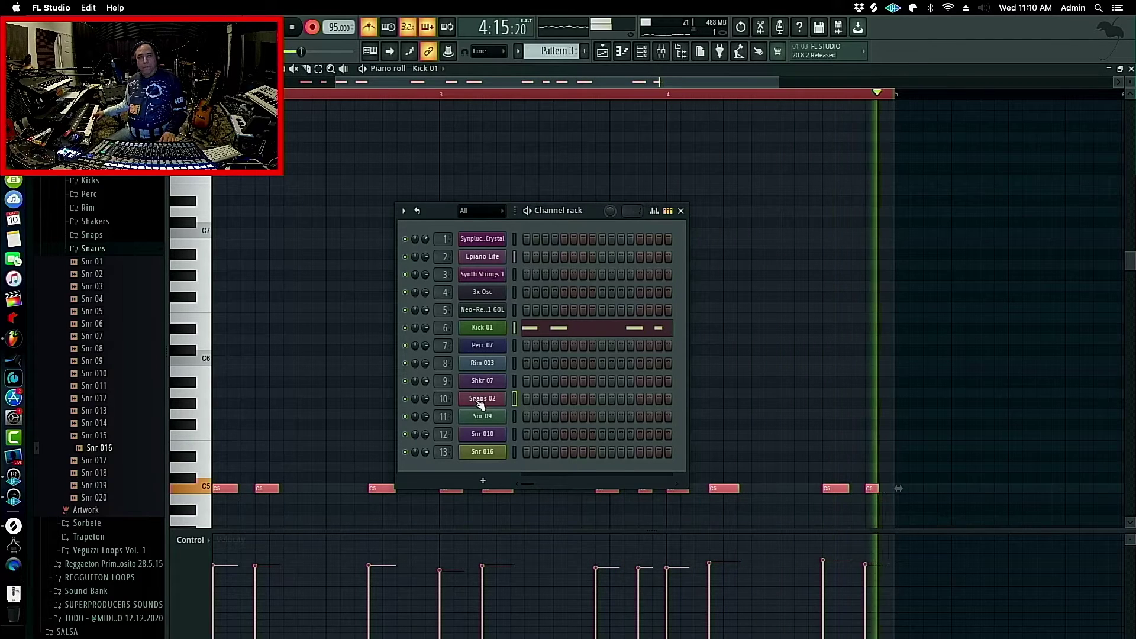
pyautogui.press('space')
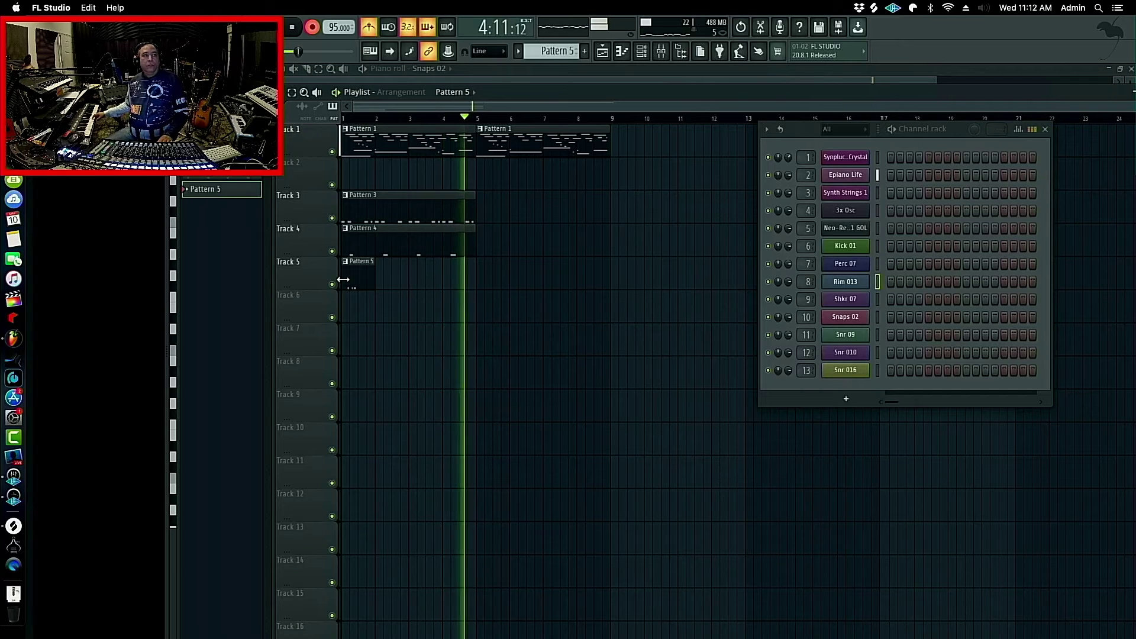
pyautogui.press('space')
pyautogui.press('space')
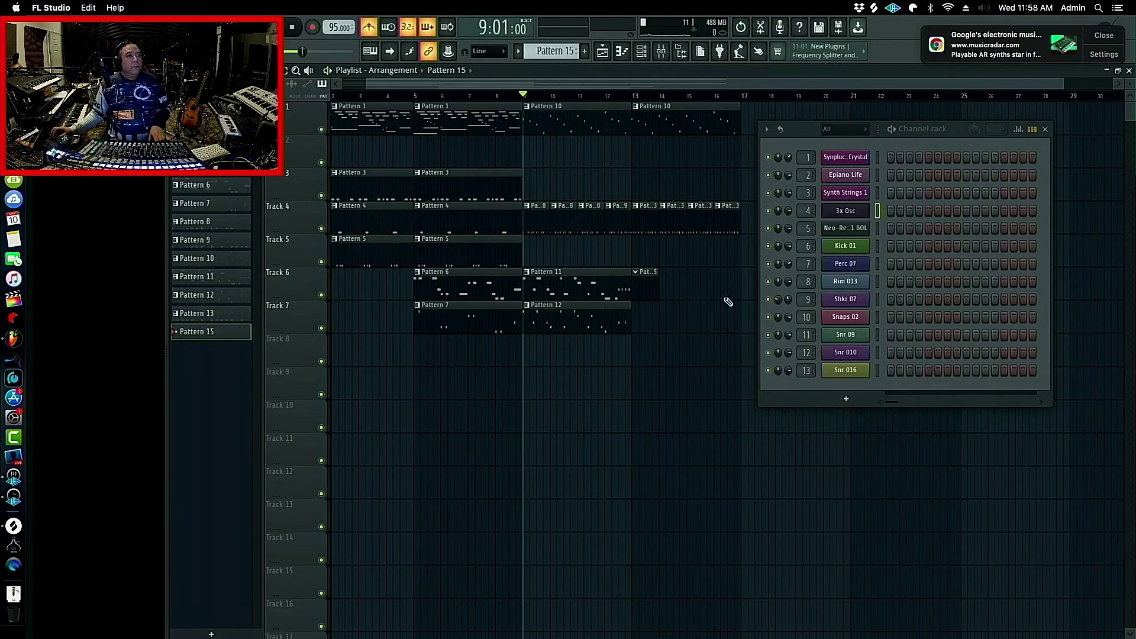
# Record the 3x Osc part into Pattern 15 on Track 6, starting at bar 13
pyautogui.press('space')
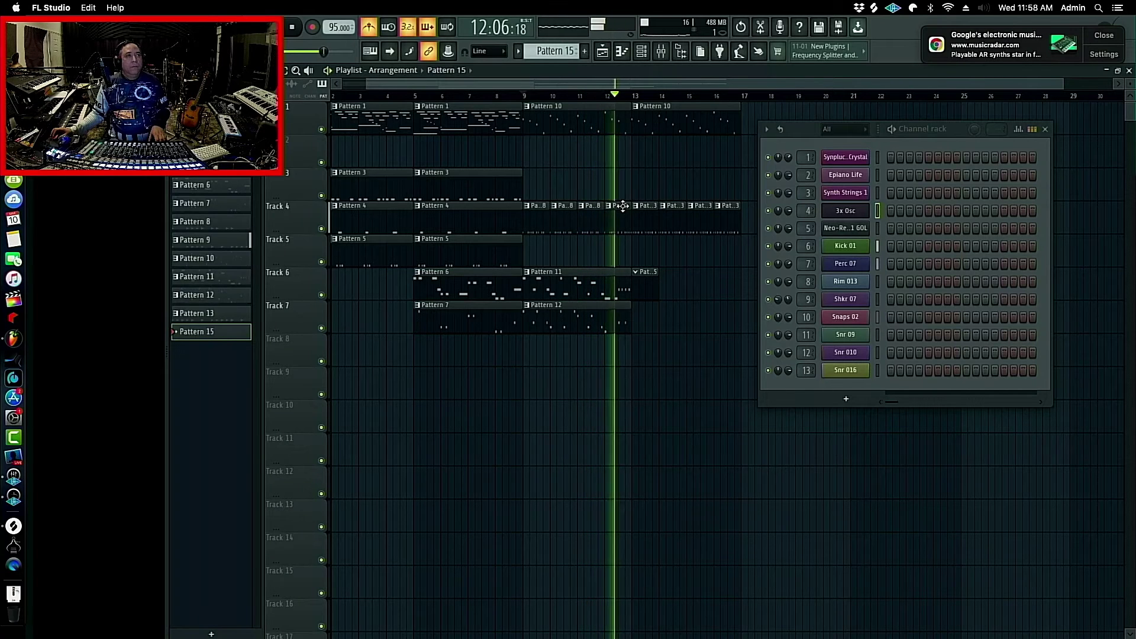
pyautogui.click(634, 96)
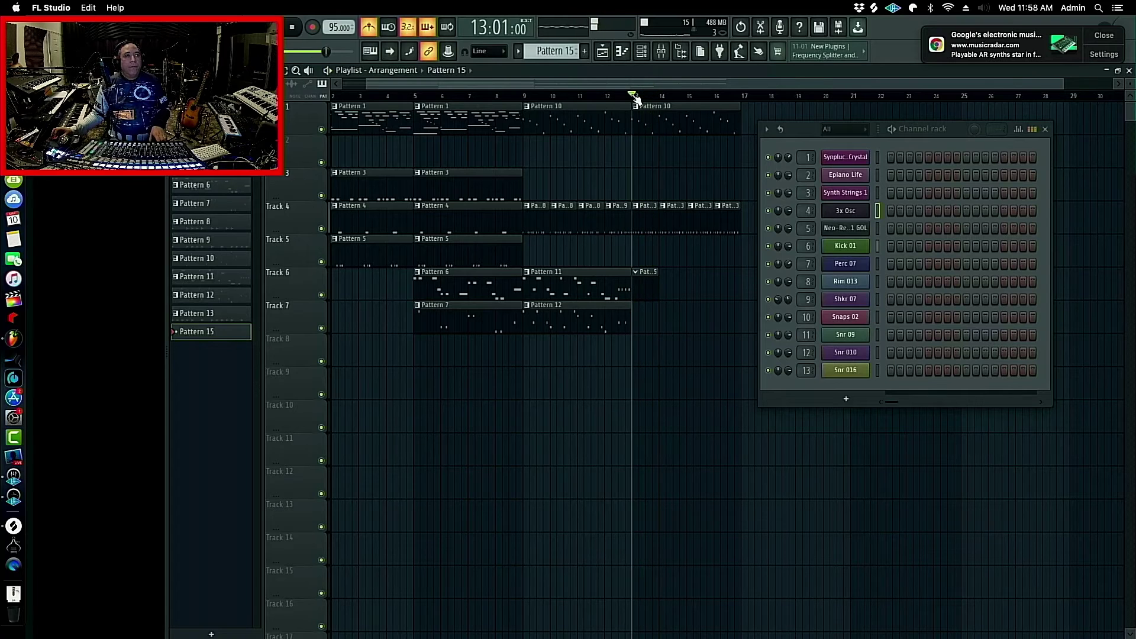
pyautogui.press('space')
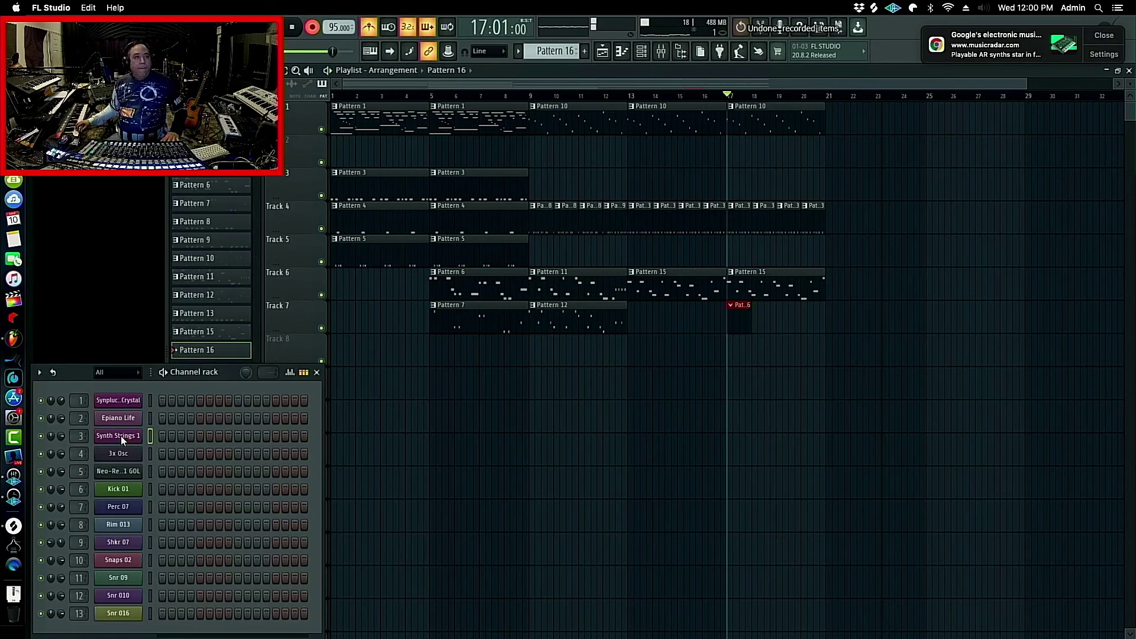
# Record Synth Strings 1 into Pattern 16 on Track 7 and the channel 5 instrument into Pattern 17 on Track 8, from bar 17
pyautogui.press('space')
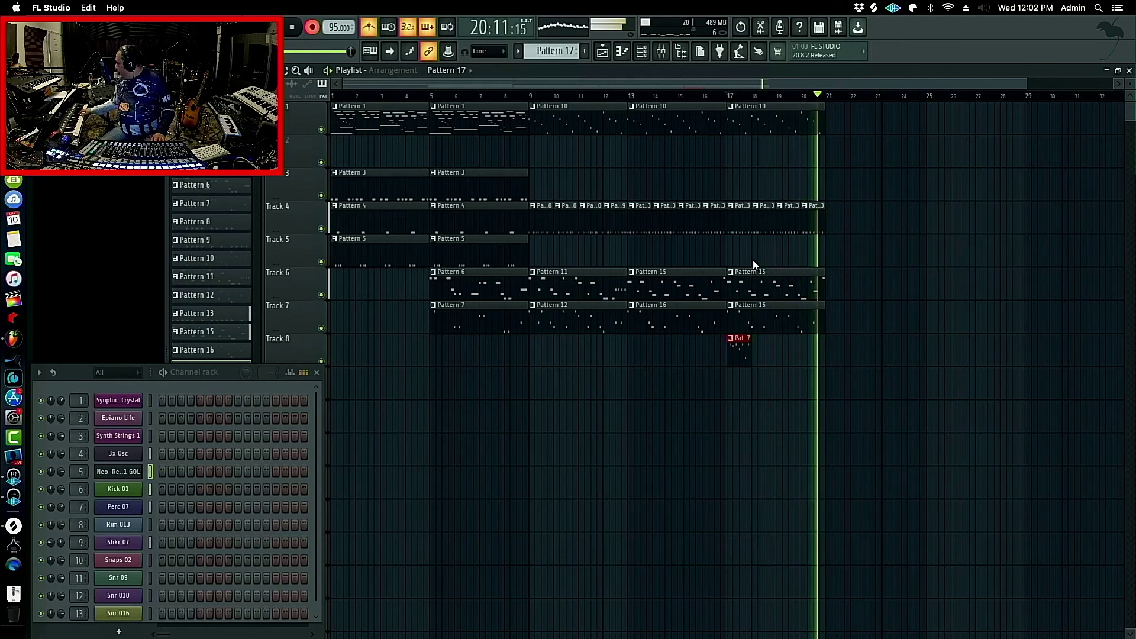
pyautogui.press('space')
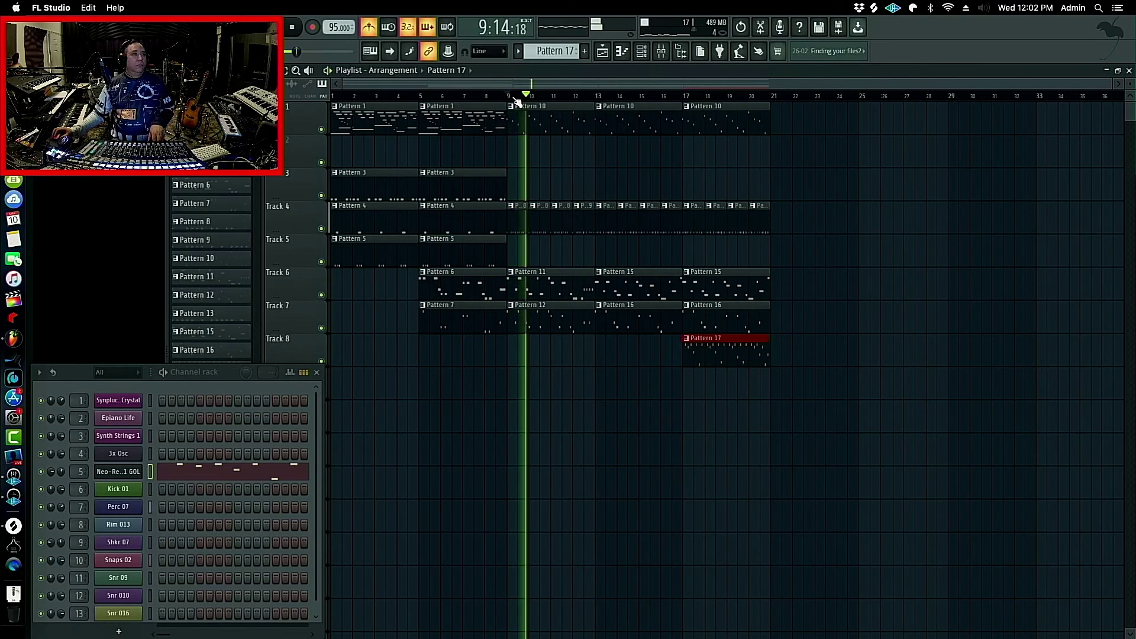
# Play the arrangement from bar 17 and switch to Pattern 13 to examine its drum steps
pyautogui.click(687, 97)
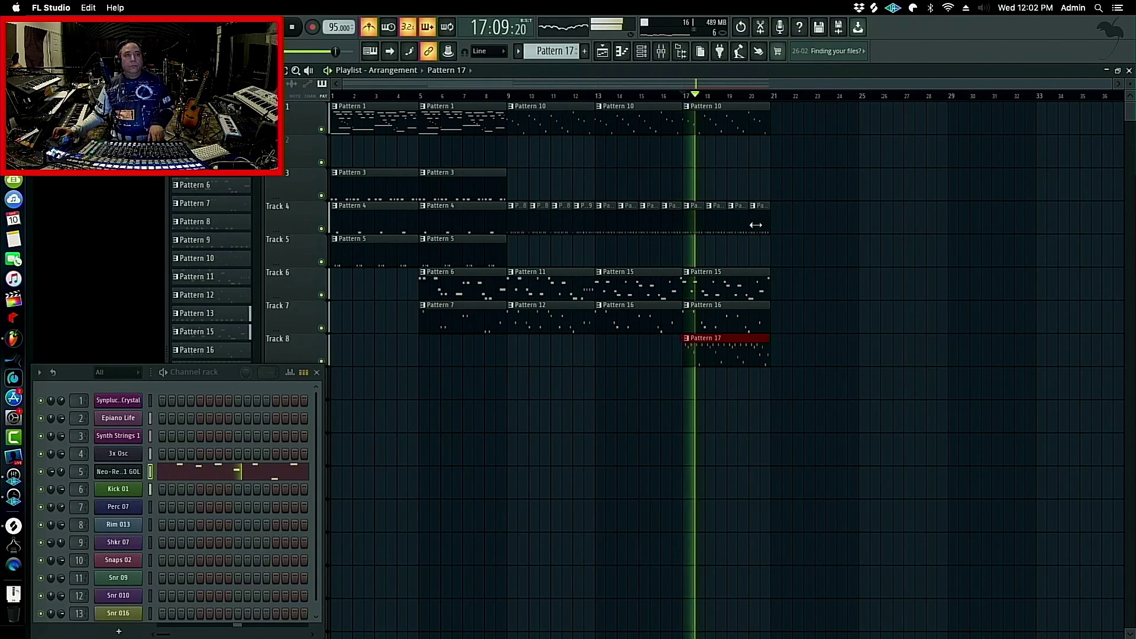
pyautogui.press('KP_Subtract')
pyautogui.press('KP_Subtract')
pyautogui.press('KP_Subtract')
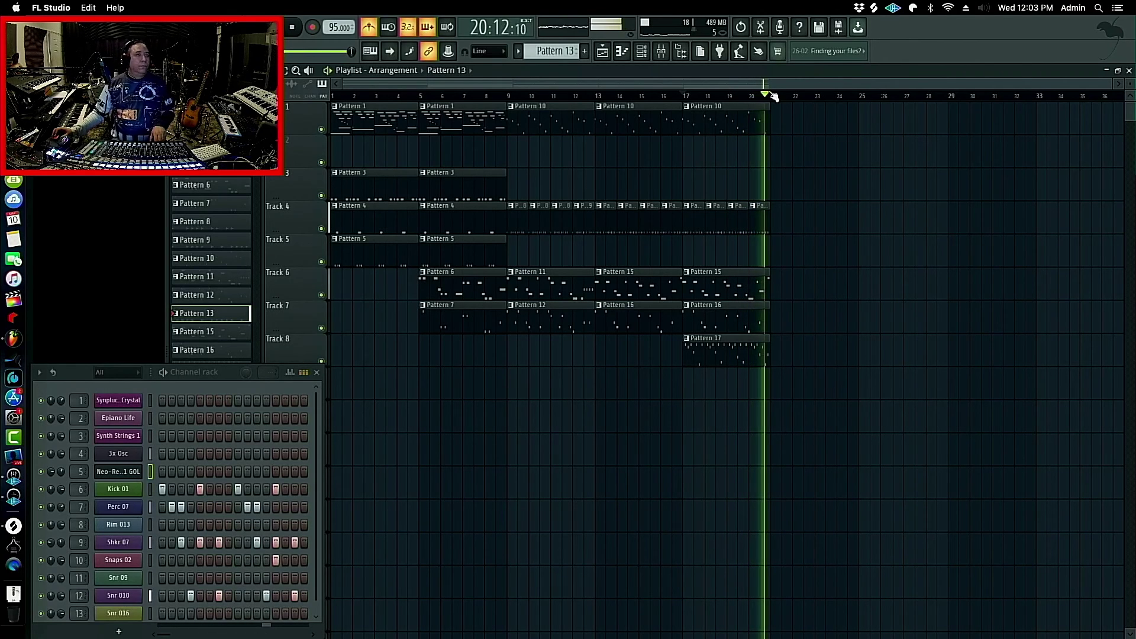
pyautogui.press('space')
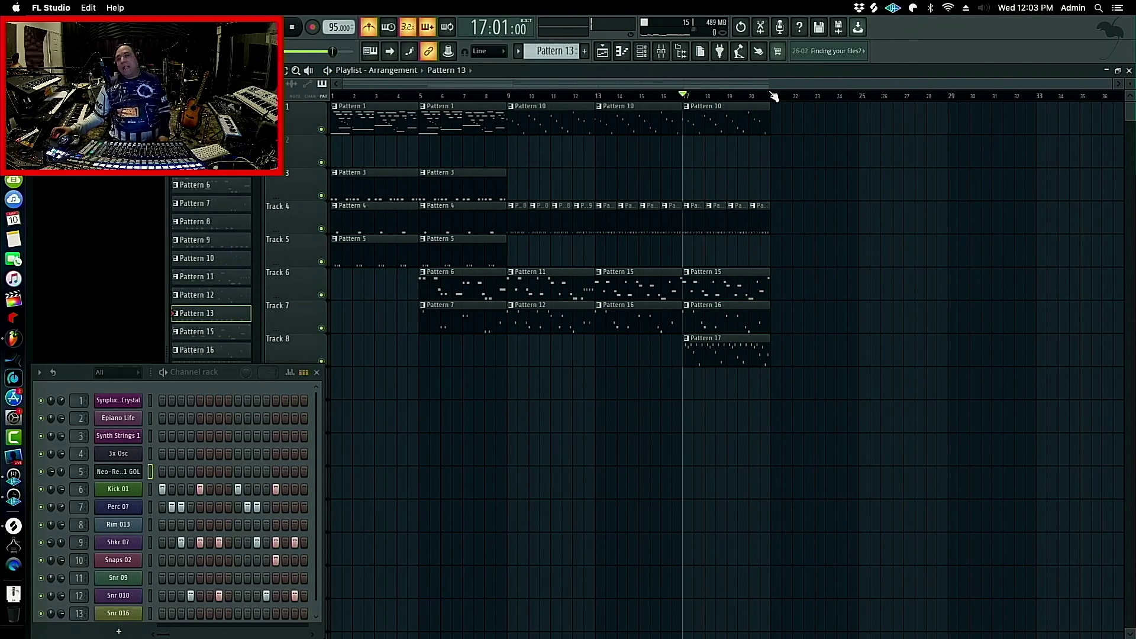